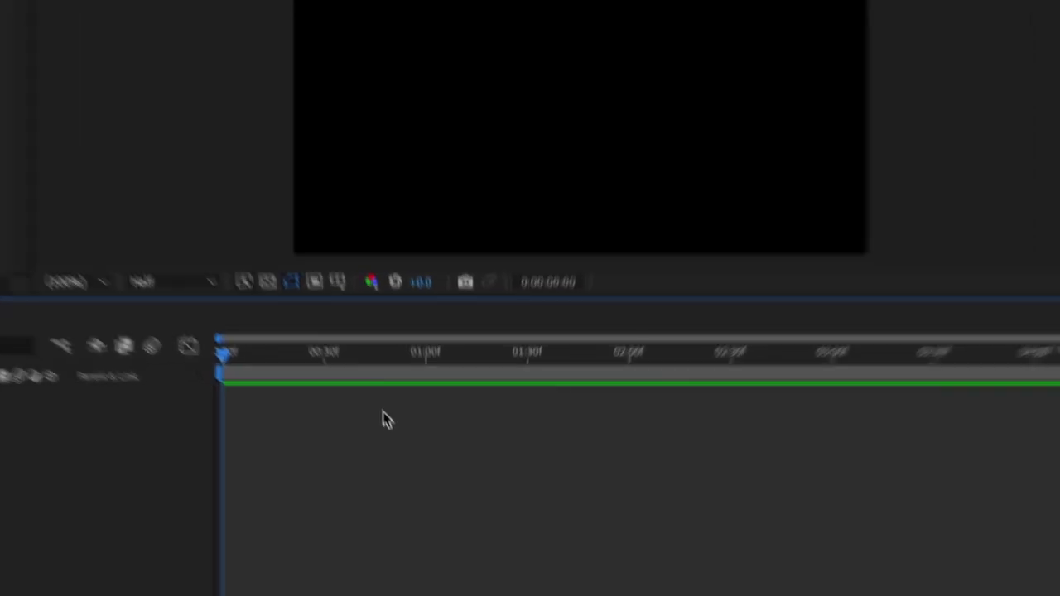
Step: Create a text layer reading "jayd3nfx" in the Lostar font and scale it to 391%
right_click(408, 520)
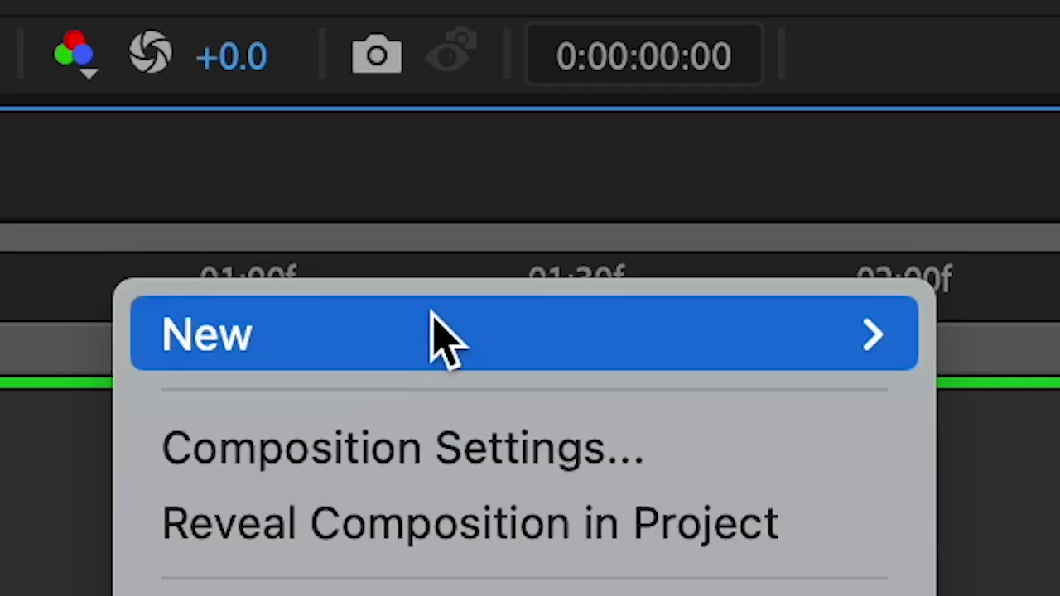
mouse_move(579, 271)
click(1010, 447)
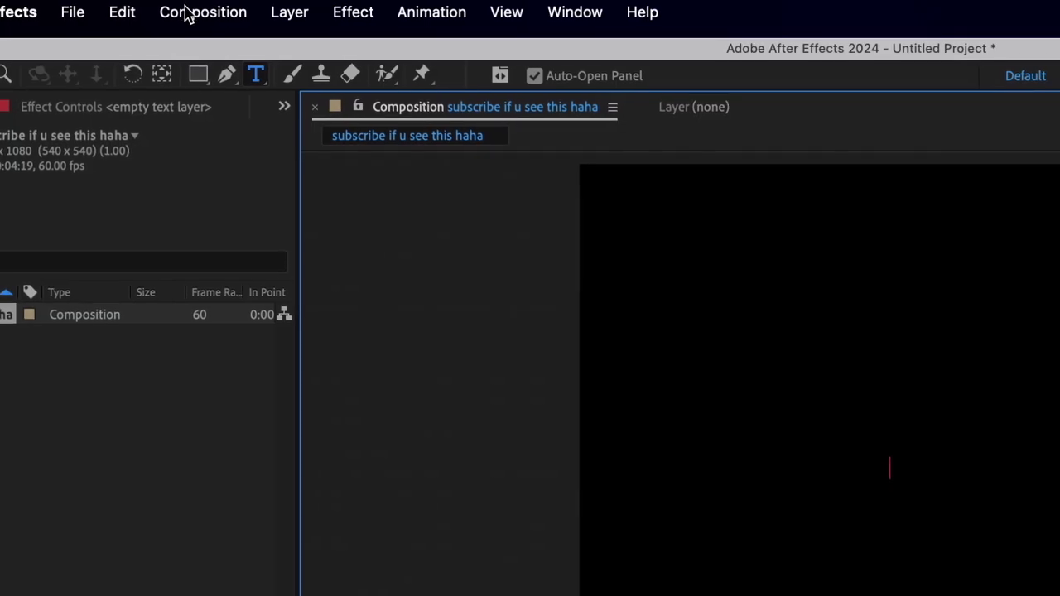
click(296, 13)
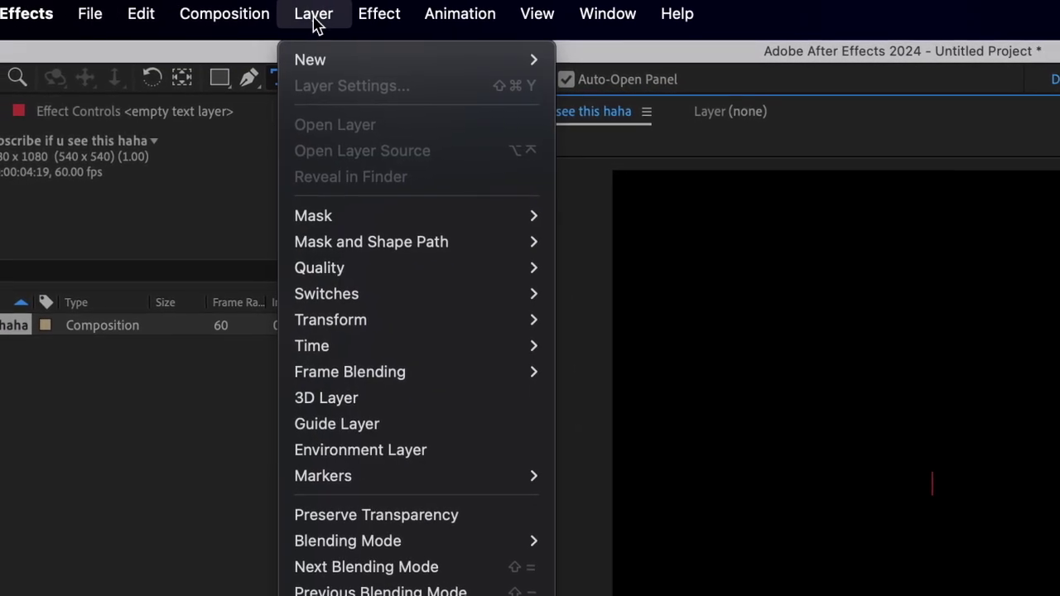
mouse_move(317, 57)
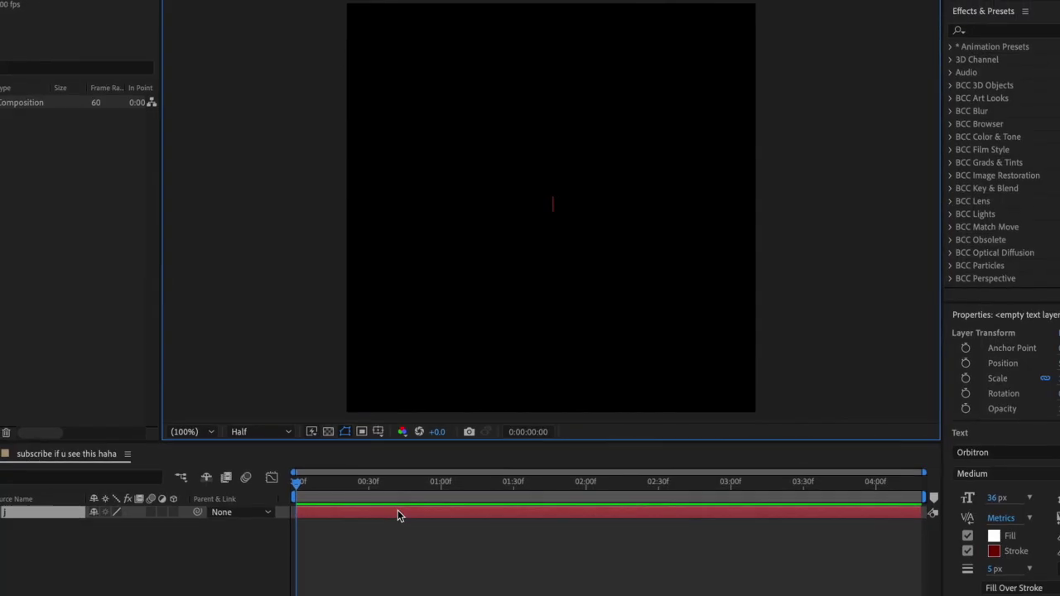
text(jayd3nfx)
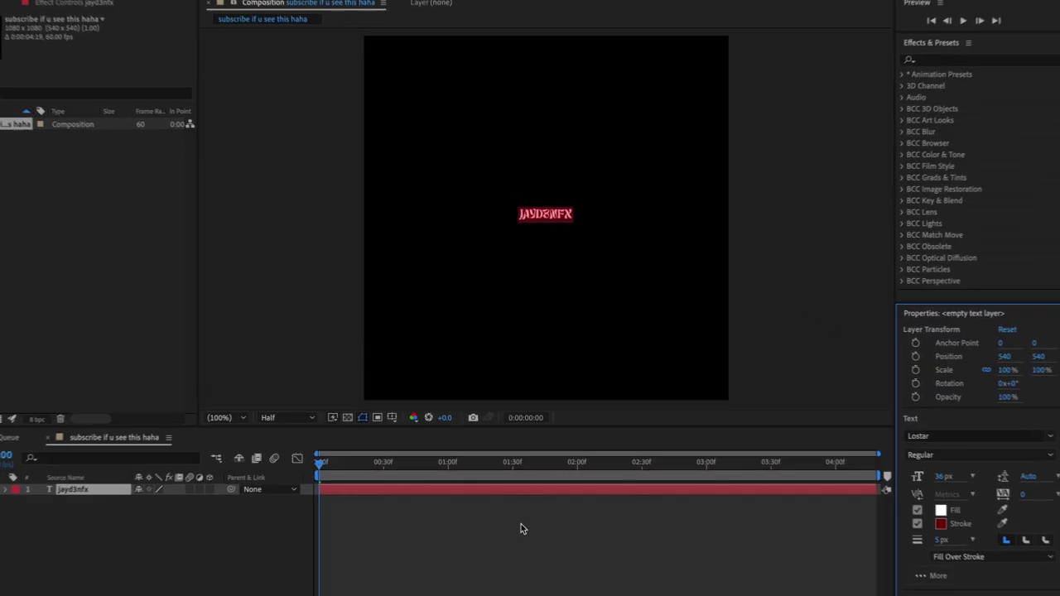
click(524, 512)
click(479, 477)
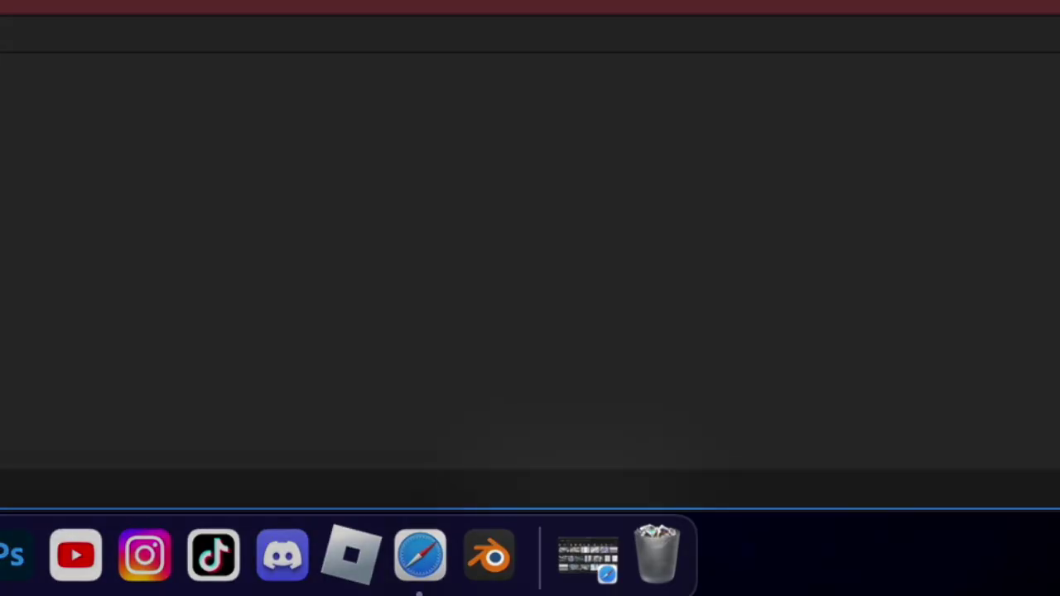
Step: Bring in the liquid chrome JPG image and place it above the text layer in the composition
click(580, 572)
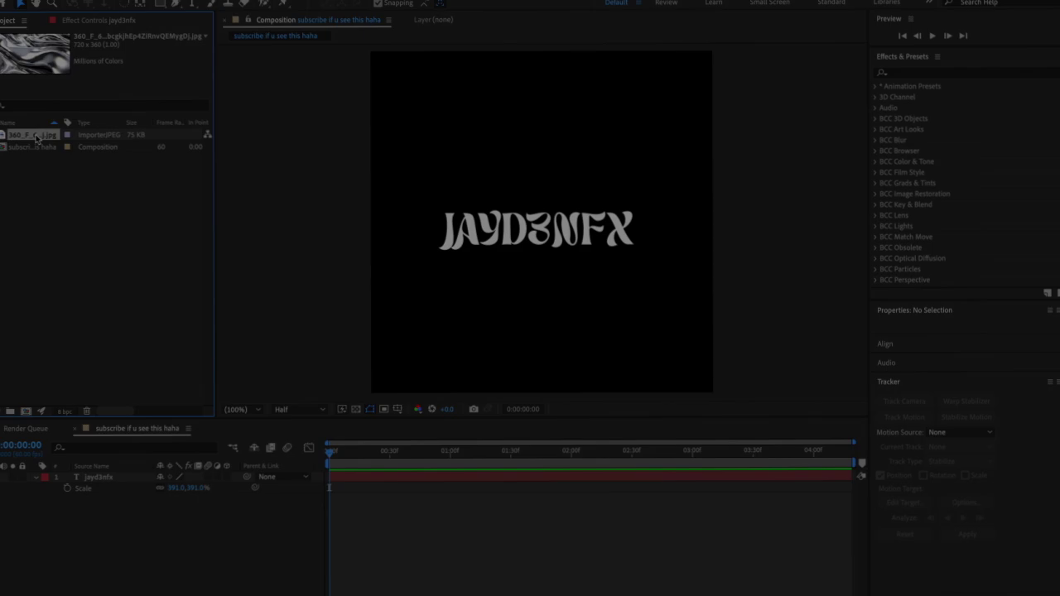
drag(37, 138, 89, 479)
drag(129, 408, 130, 410)
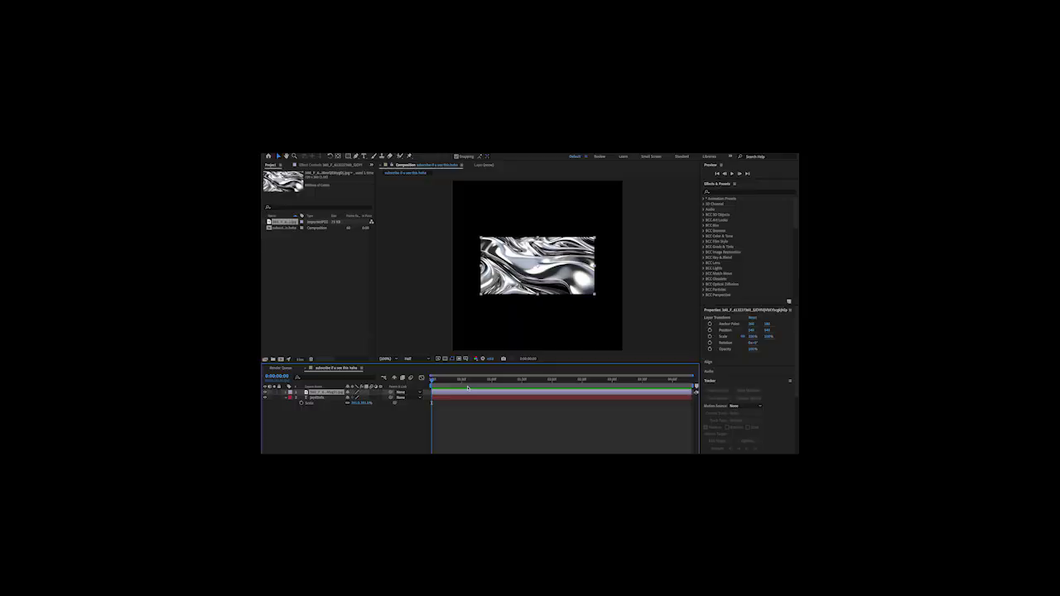
Step: Scale the chrome image to 152% and apply Motion Tile with output width and height of 200 and mirrored edges
key(s)
drag(447, 405, 505, 391)
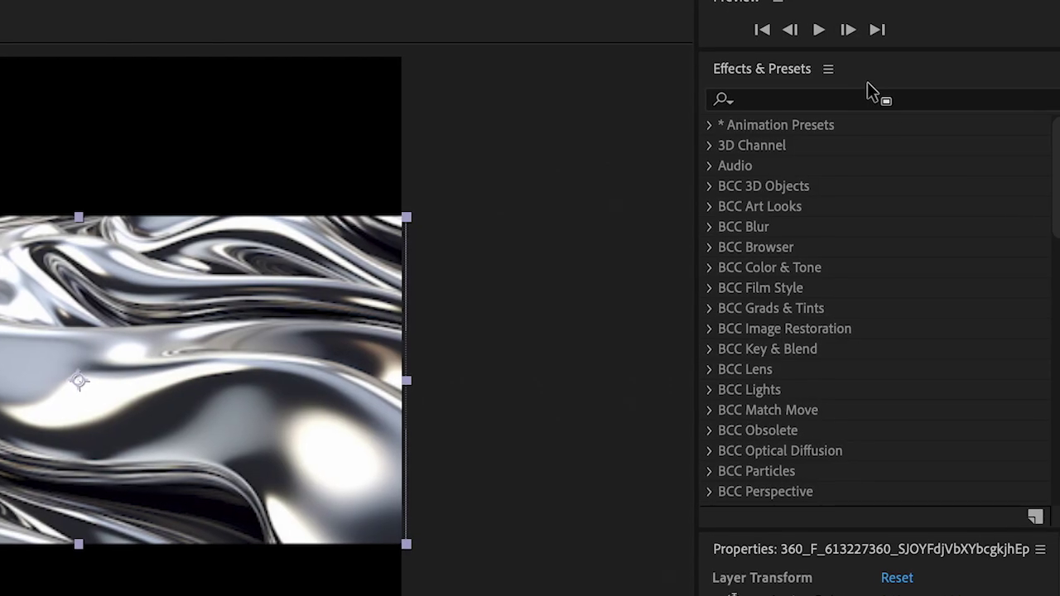
click(853, 100)
text(motion tile)
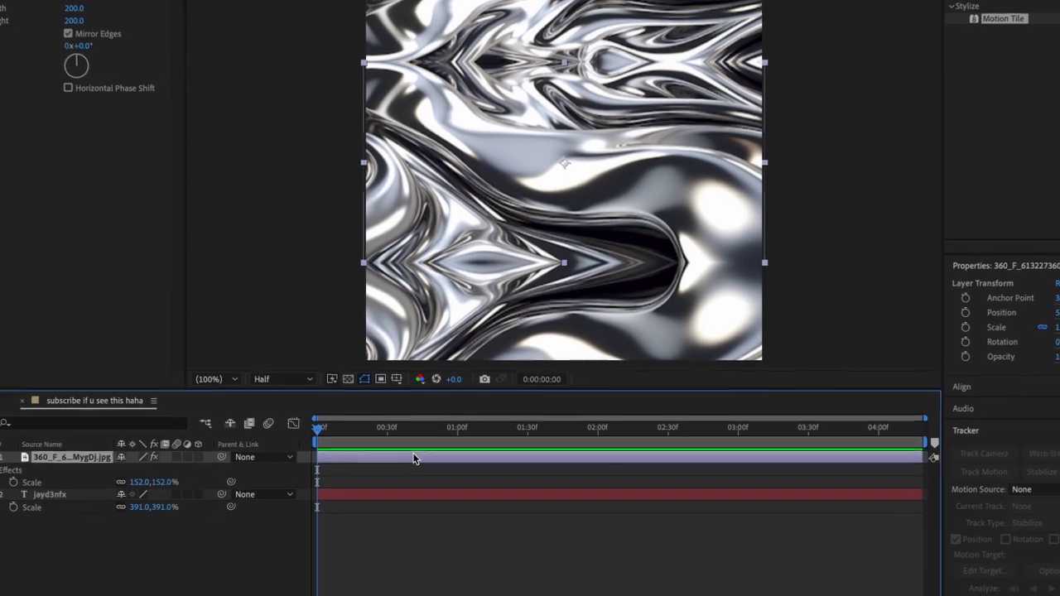
Step: Pre-compose the chrome image layer, moving all attributes into the new composition
right_click(415, 471)
click(499, 505)
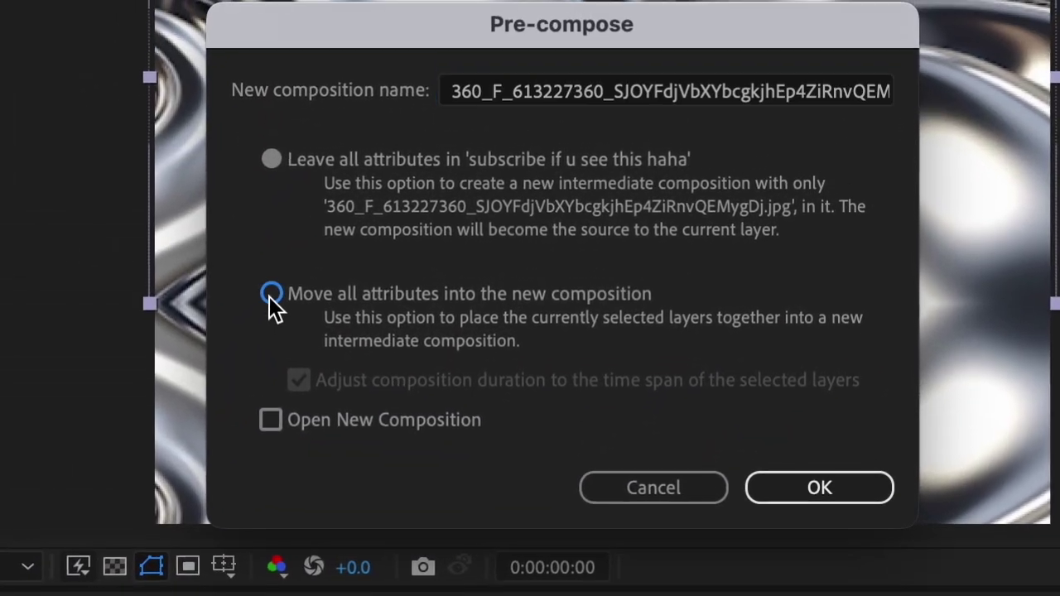
click(288, 261)
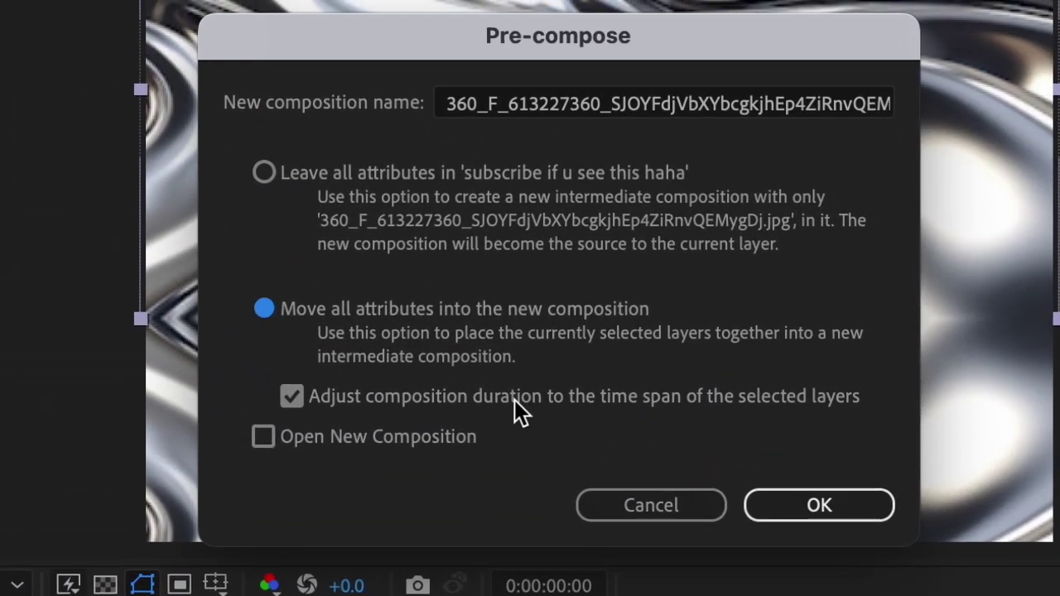
click(797, 507)
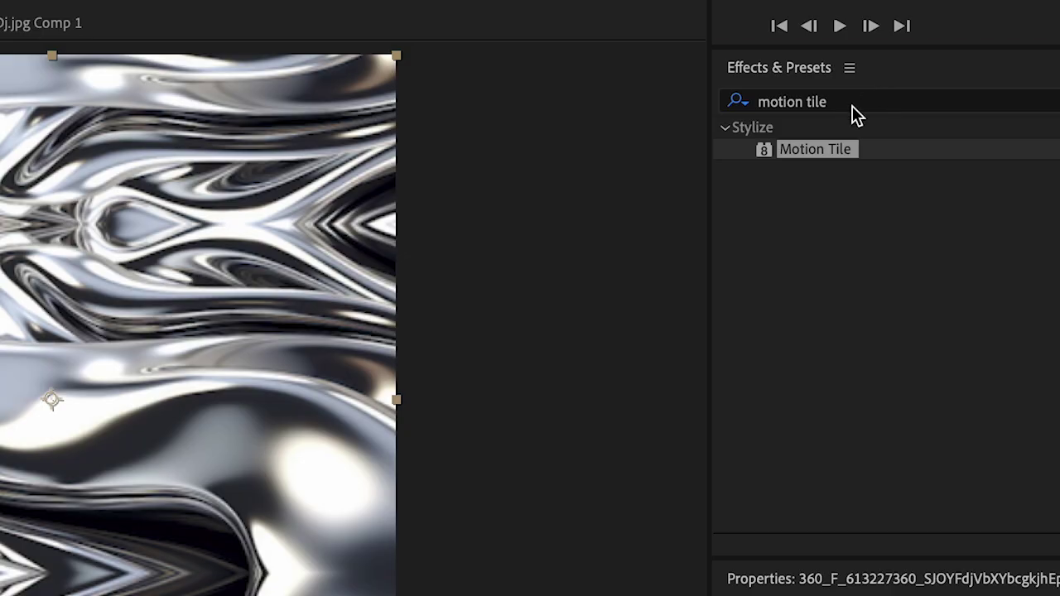
Step: Apply CC Glass to the pre-composed chrome layer and set its bump map to the jayd3nfx text layer
drag(984, 57, 879, 50)
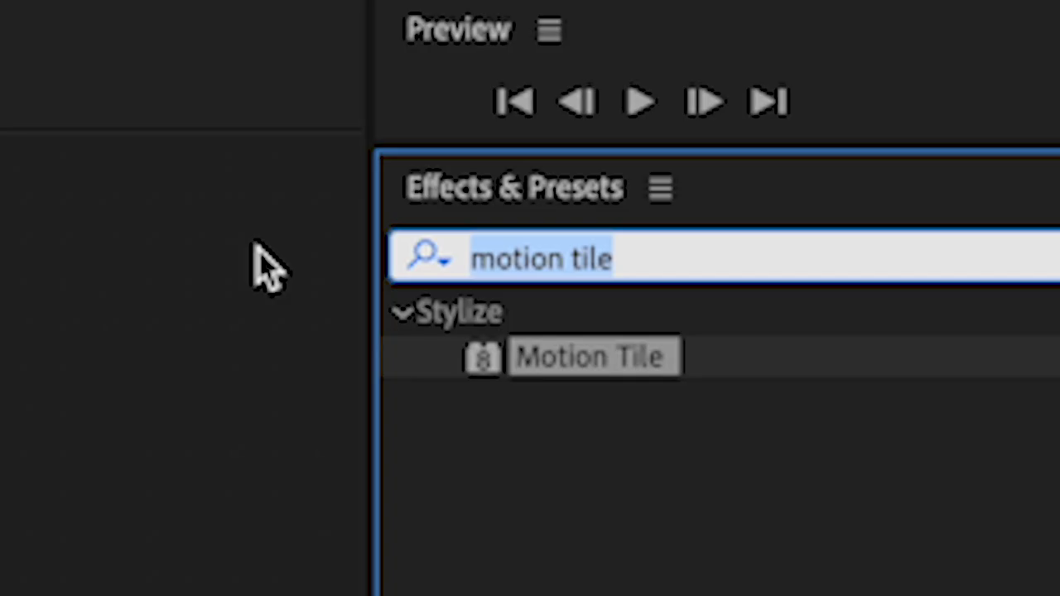
text(cc )
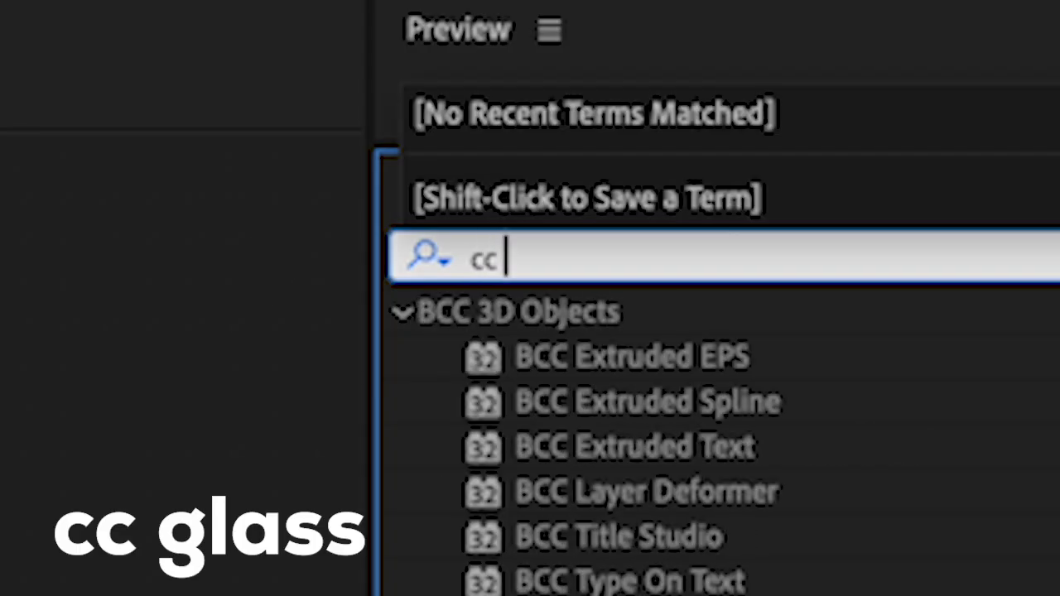
text(glass)
mouse_move(934, 96)
mouse_down()
mouse_move(511, 497)
mouse_move(518, 483)
mouse_up()
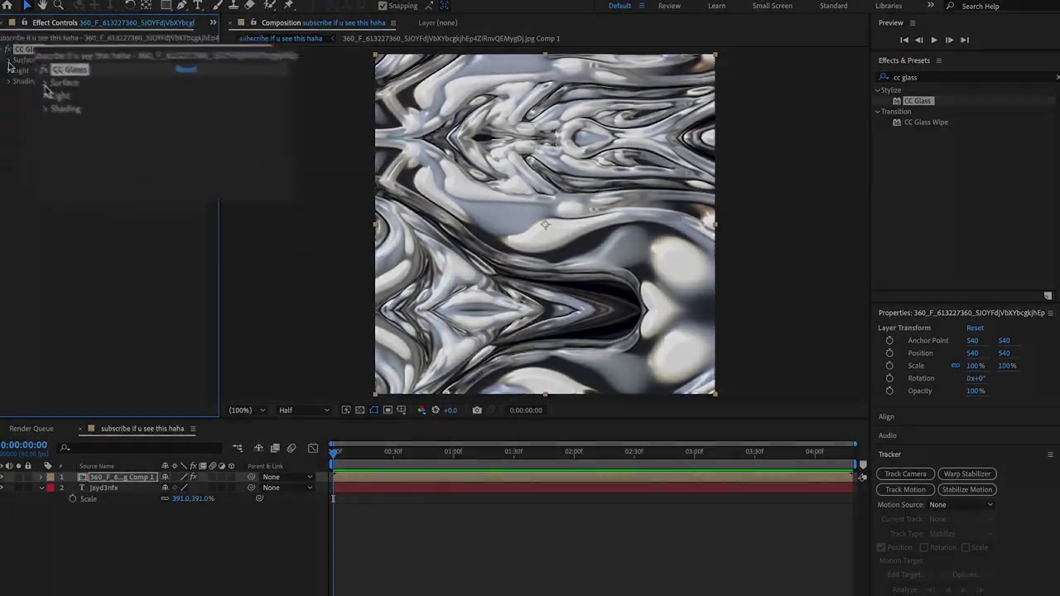
click(10, 61)
click(139, 72)
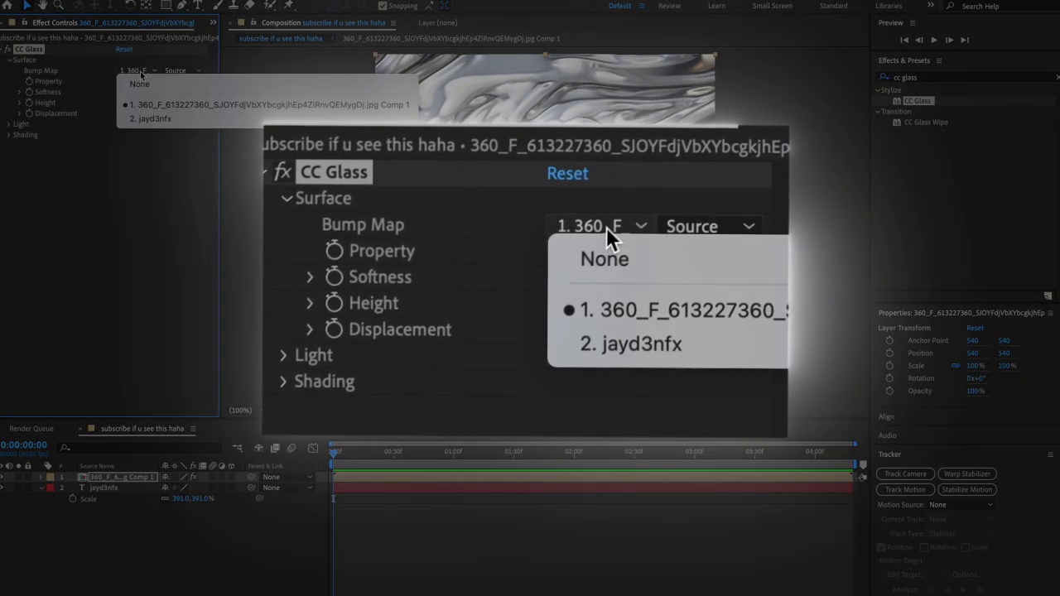
click(156, 118)
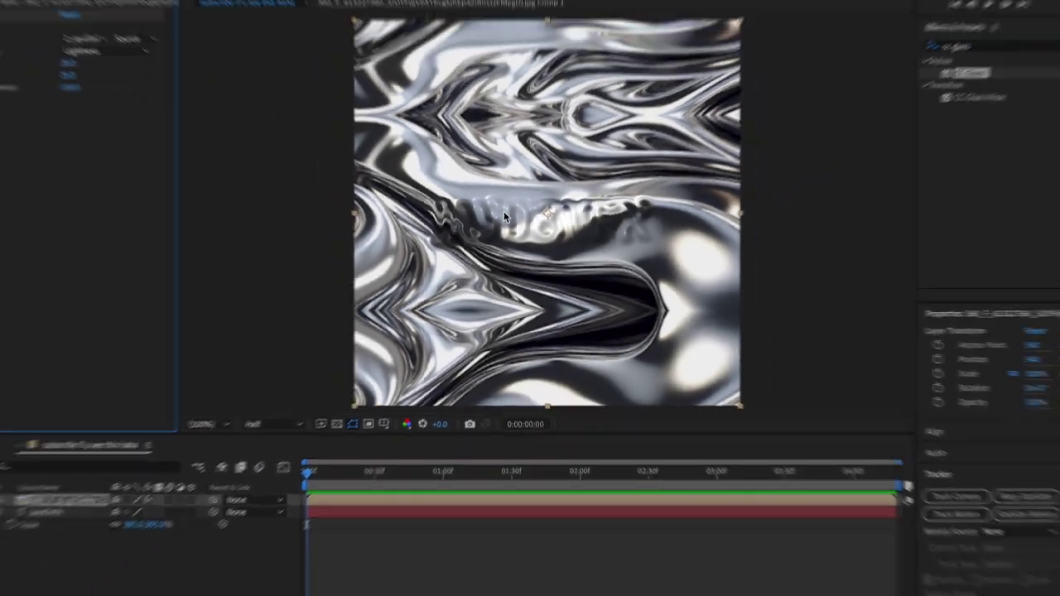
Step: Set the CC Glass surface property to Alpha, with softness 4.2 and displacement 166
scroll(506, 223, up, 2)
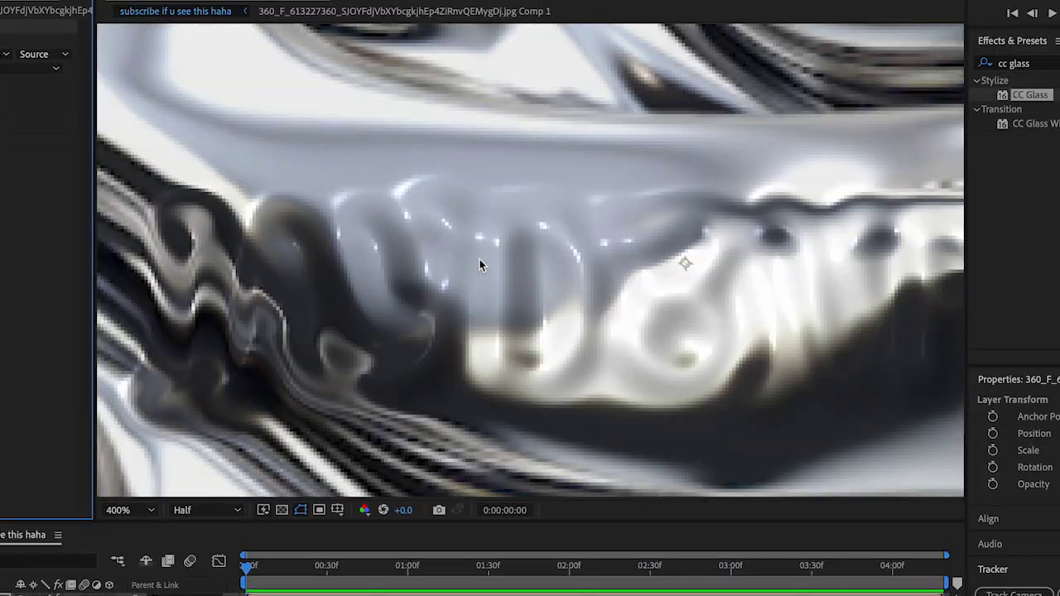
scroll(480, 259, down, 2)
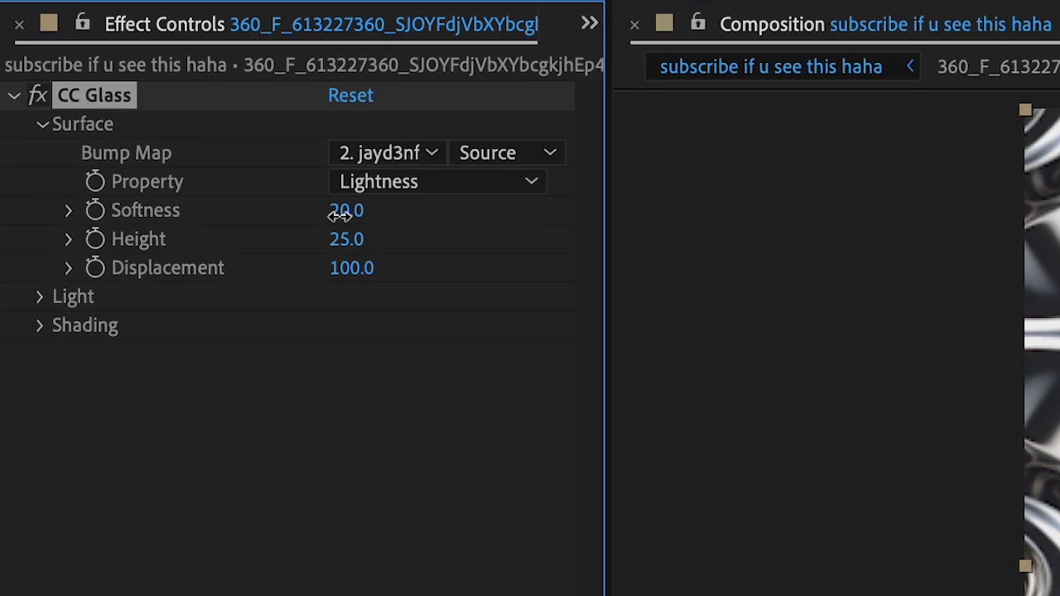
drag(338, 216, 138, 249)
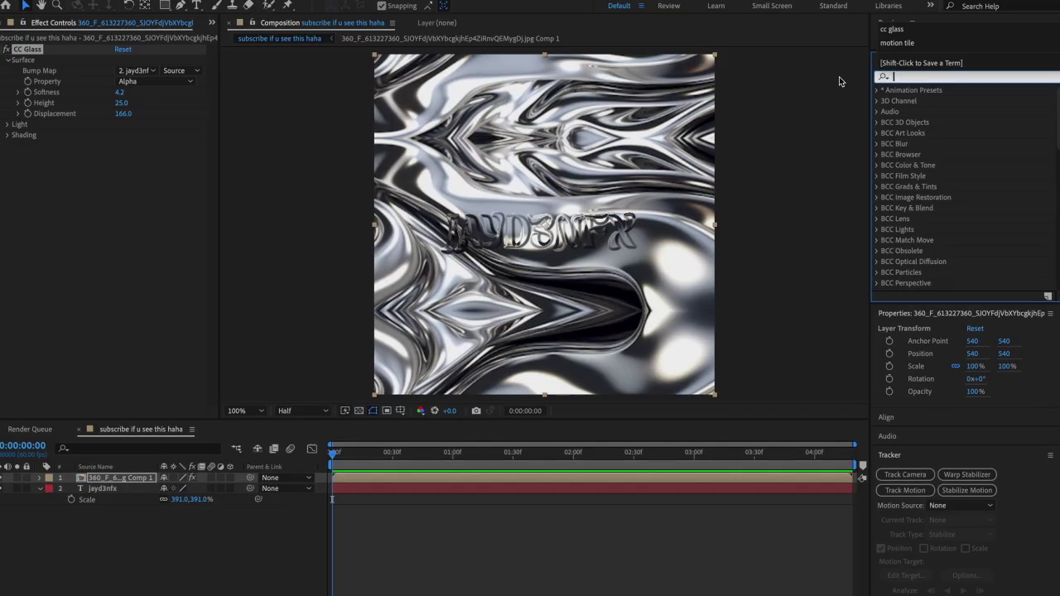
Step: Apply CC Blobbylize to the chrome layer and use the jayd3nfx text layer as its blob layer
text(cc blob)
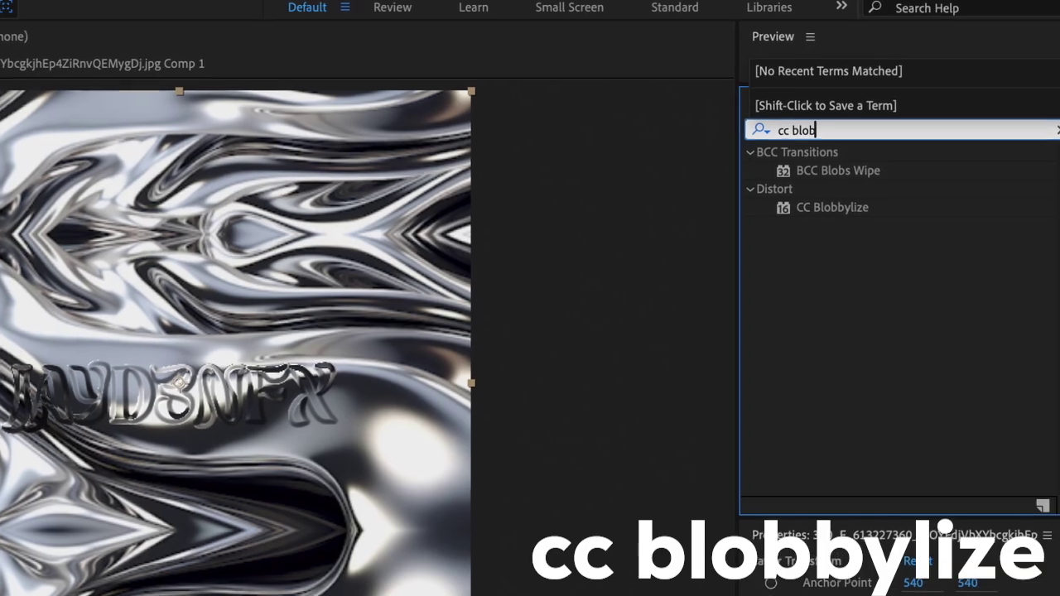
drag(861, 215, 504, 381)
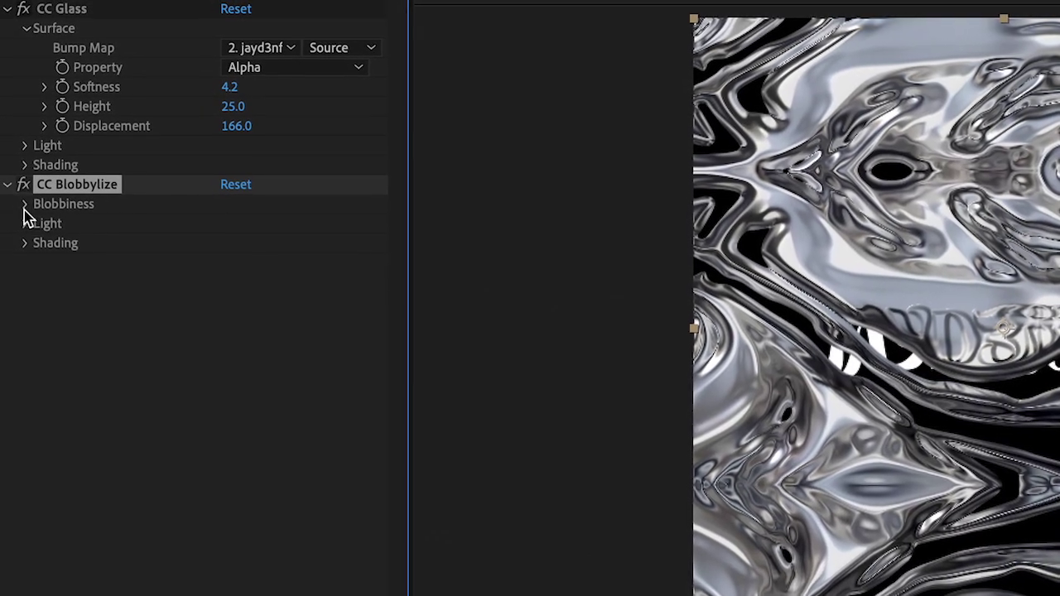
click(26, 208)
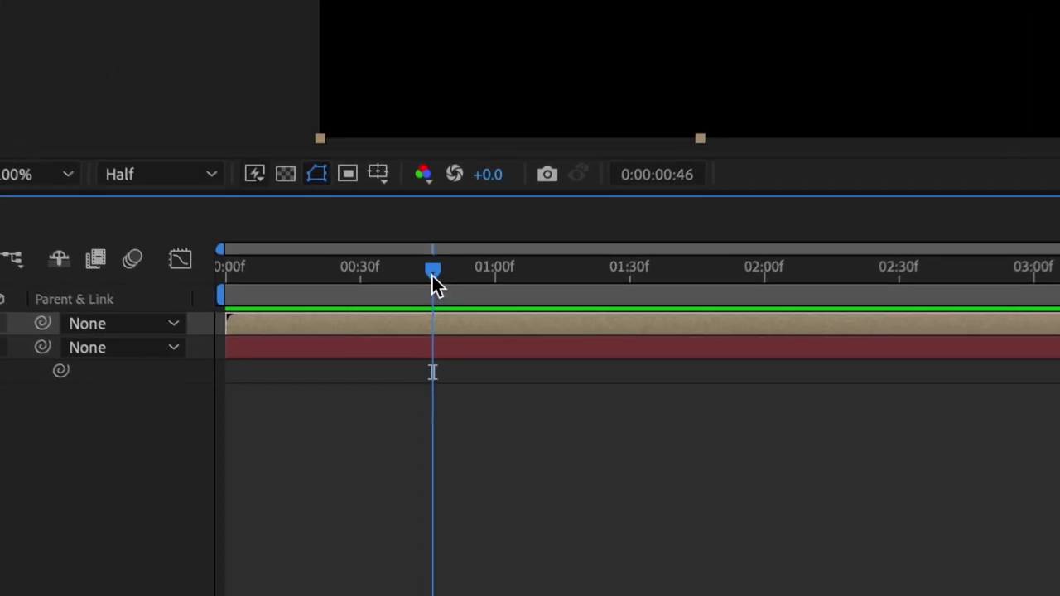
Step: Keyframe the CC Blobbylize Softness and Cut Away at the start of the composition and at 0:00:01:36
drag(404, 485, 443, 486)
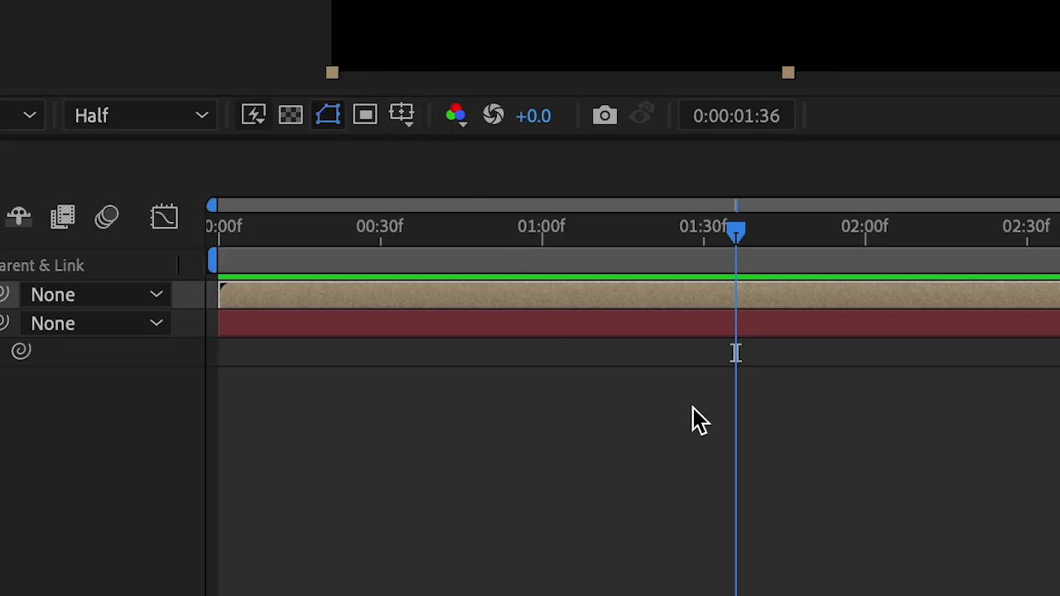
drag(458, 230, 219, 230)
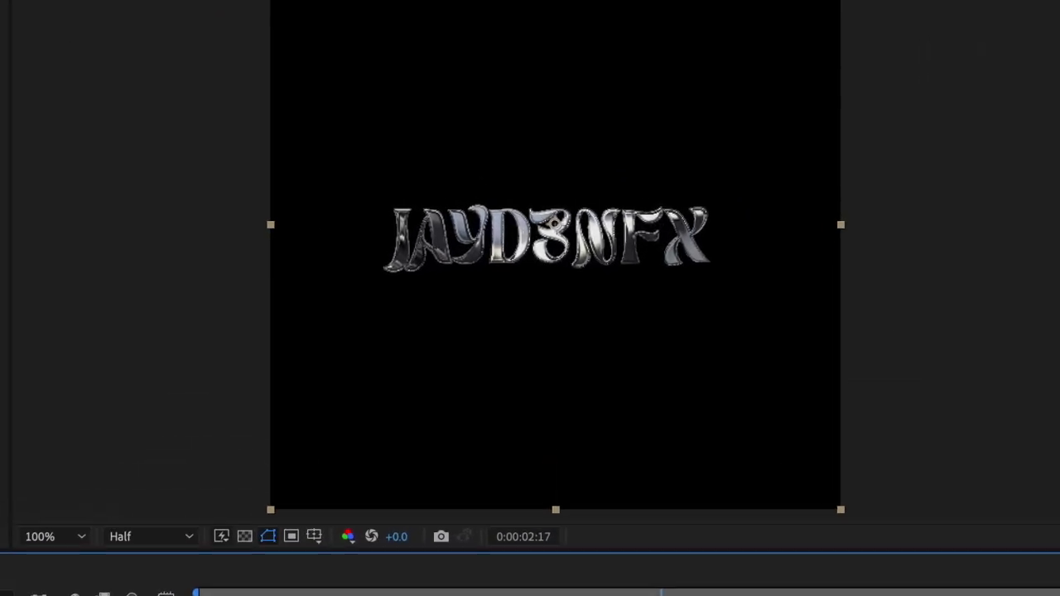
Step: Preview the text reveal and add ending keyframes at 0:00:03:45 with Softness 50 and Cut Away 72
key(space)
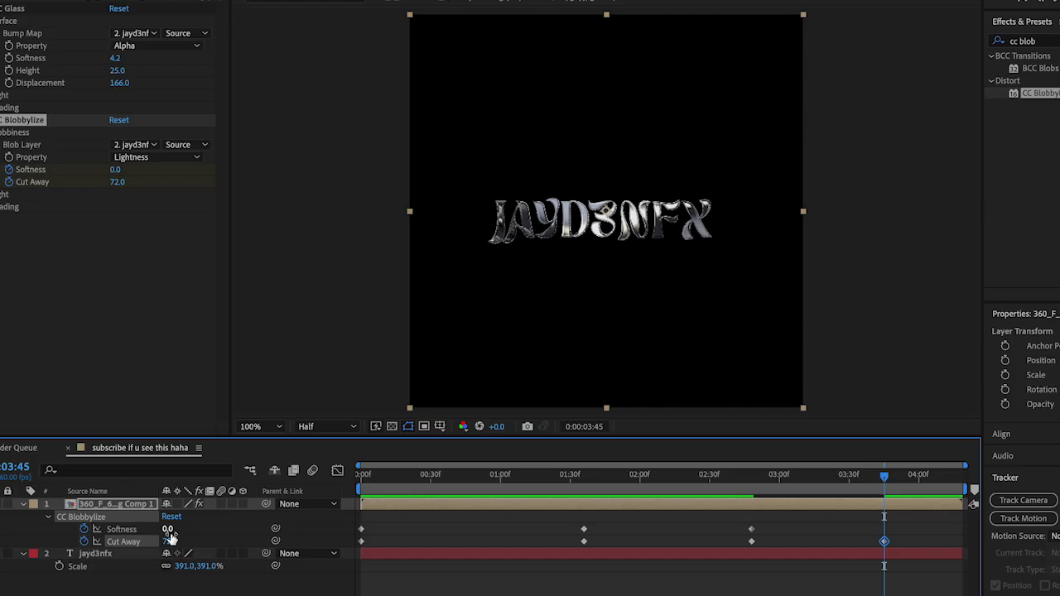
drag(165, 533, 241, 545)
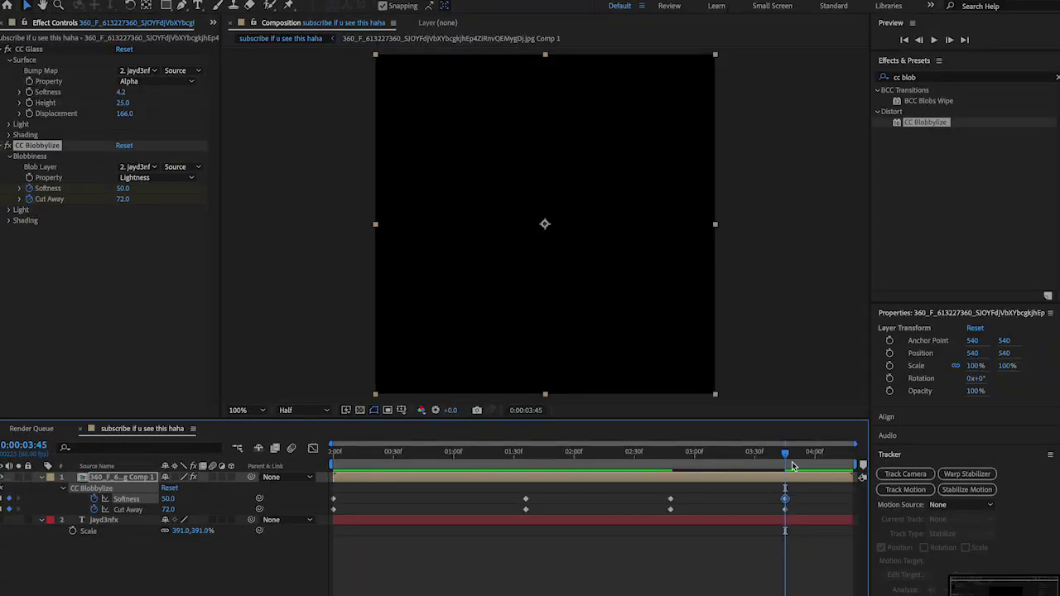